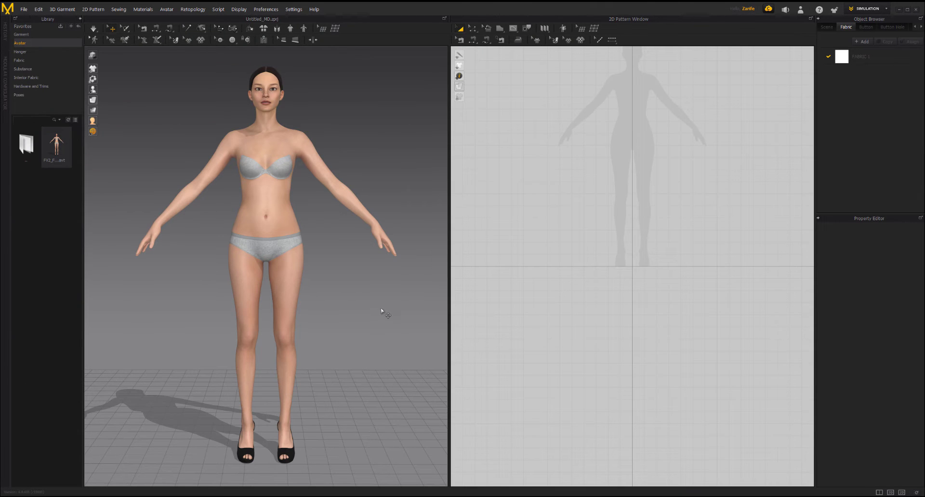
# Delete all default avatars from the scene.
pyautogui.moveTo(380, 311)
pyautogui.mouseDown(button='right')
pyautogui.moveTo(496, 308)
pyautogui.moveTo(332, 315)
pyautogui.moveTo(373, 320)
pyautogui.mouseUp(button='right')
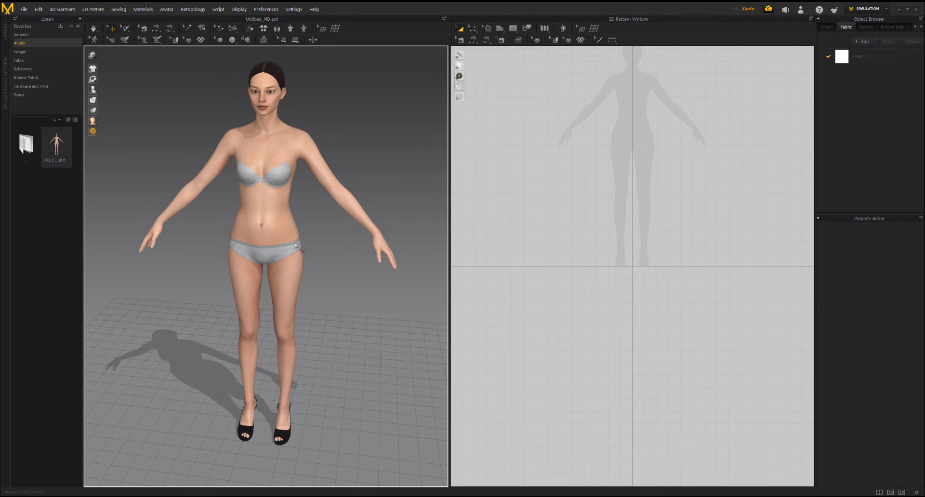
pyautogui.rightClick(253, 203)
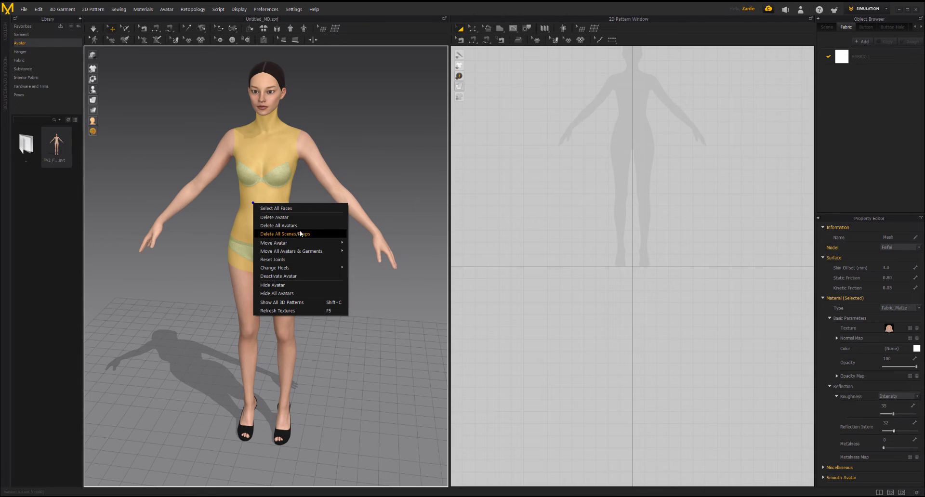
pyautogui.click(284, 225)
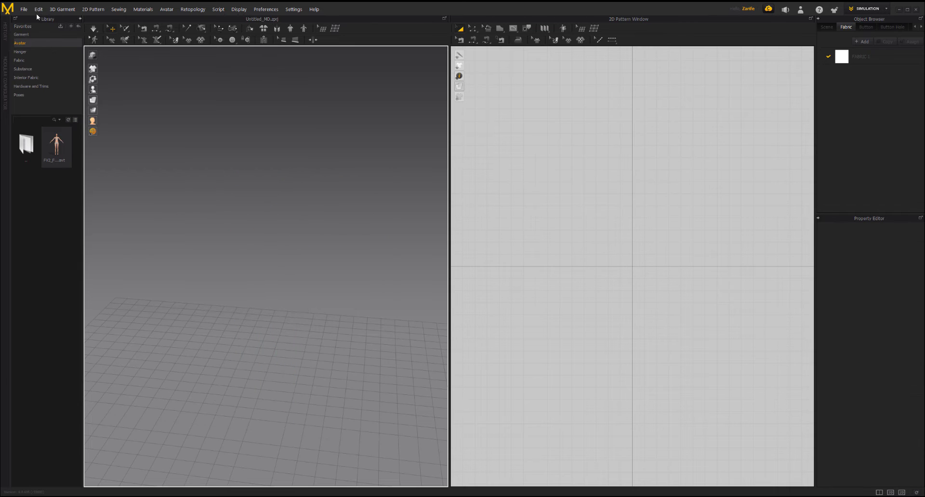
# Import the FBX avatar woman 1.fbx at mm (Default) scale, 100%, with animation and automatic arrangement points included.
pyautogui.click(24, 9)
pyautogui.moveTo(51, 69)
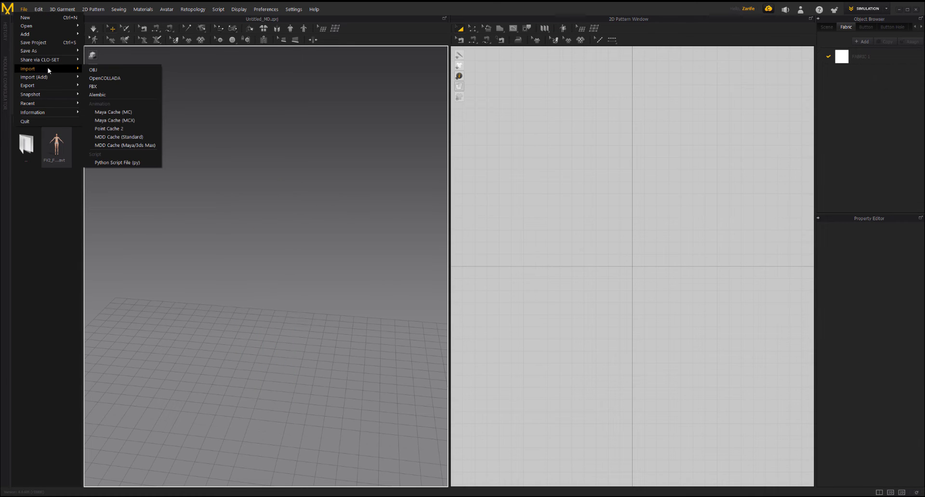
pyautogui.click(97, 89)
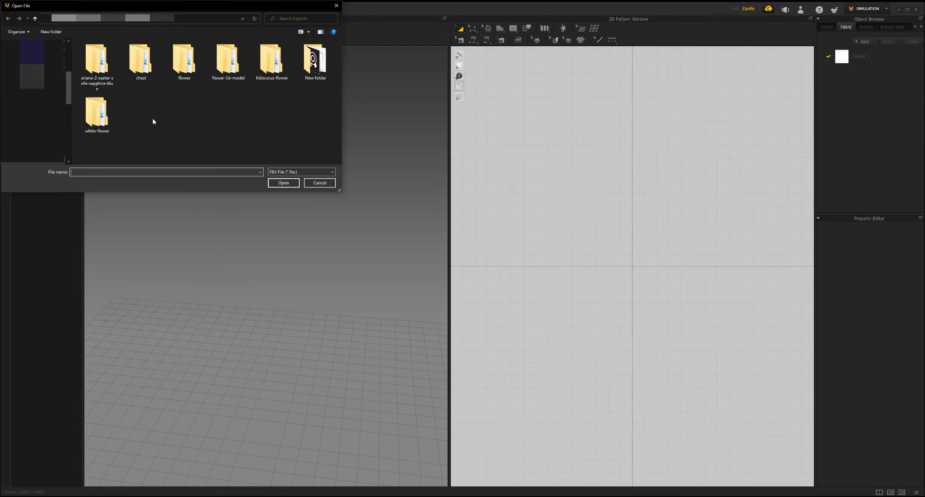
pyautogui.click(177, 18)
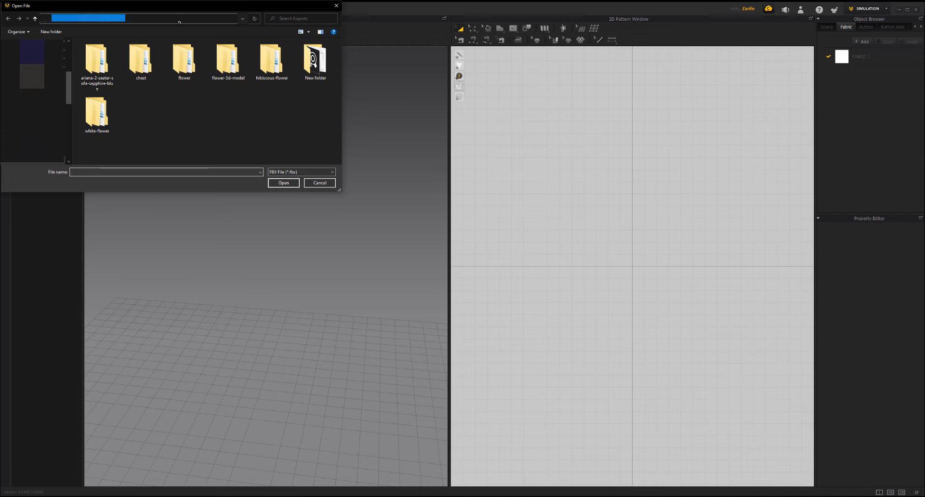
pyautogui.rightClick(178, 19)
pyautogui.click(201, 47)
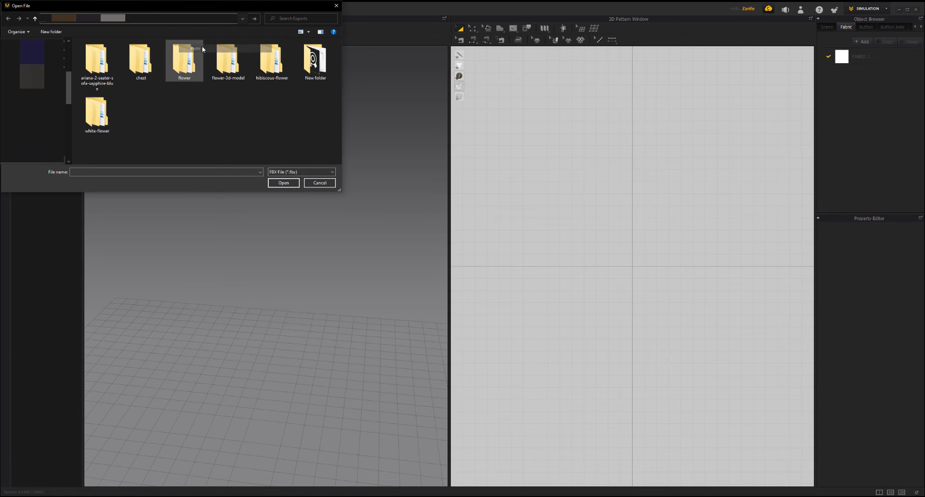
pyautogui.press('Return')
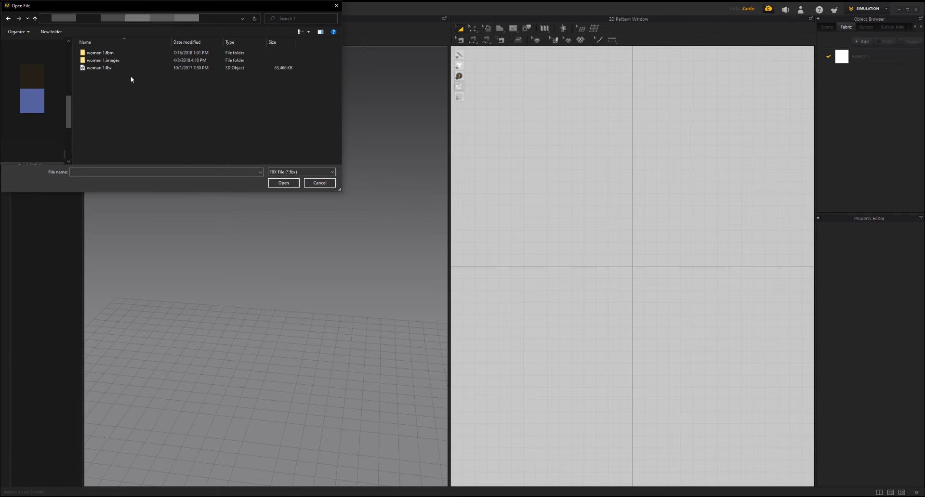
pyautogui.click(103, 68)
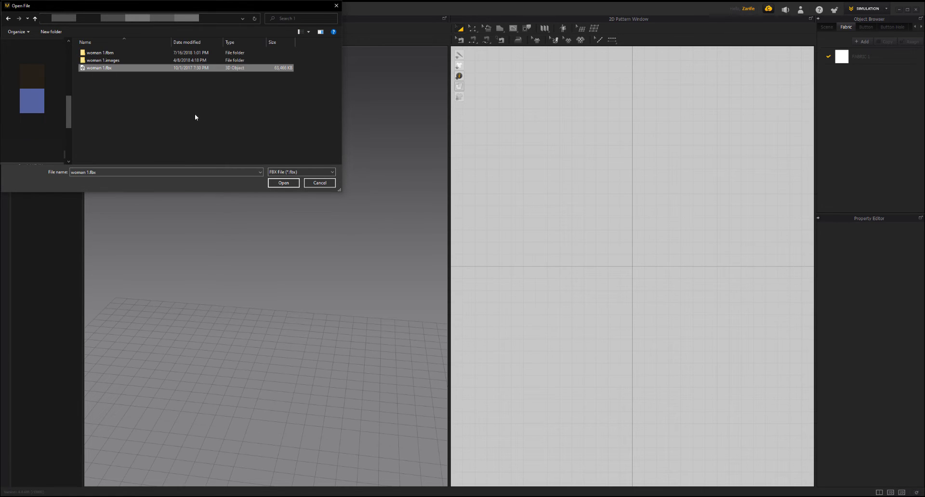
pyautogui.click(283, 183)
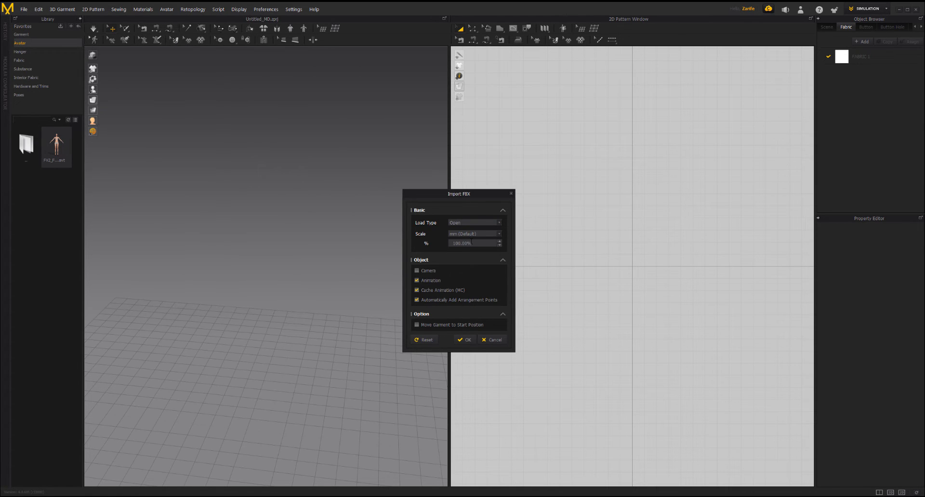
pyautogui.click(466, 340)
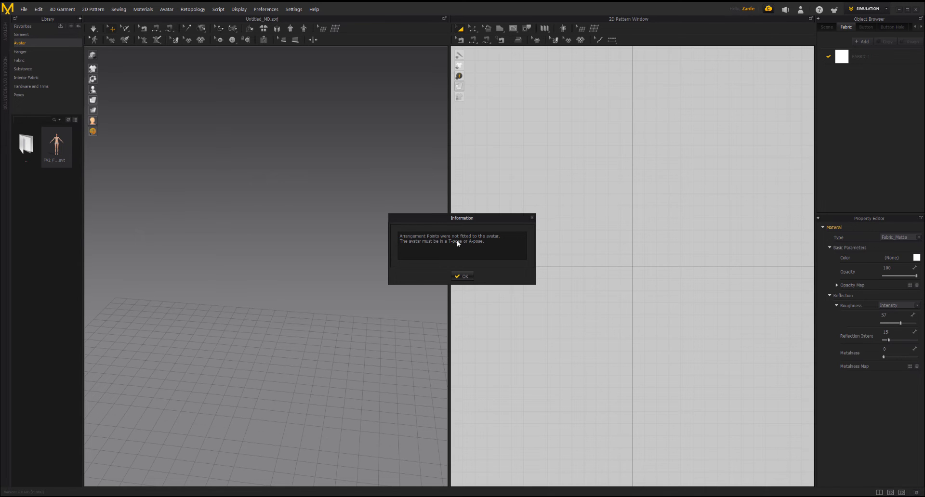
pyautogui.click(468, 277)
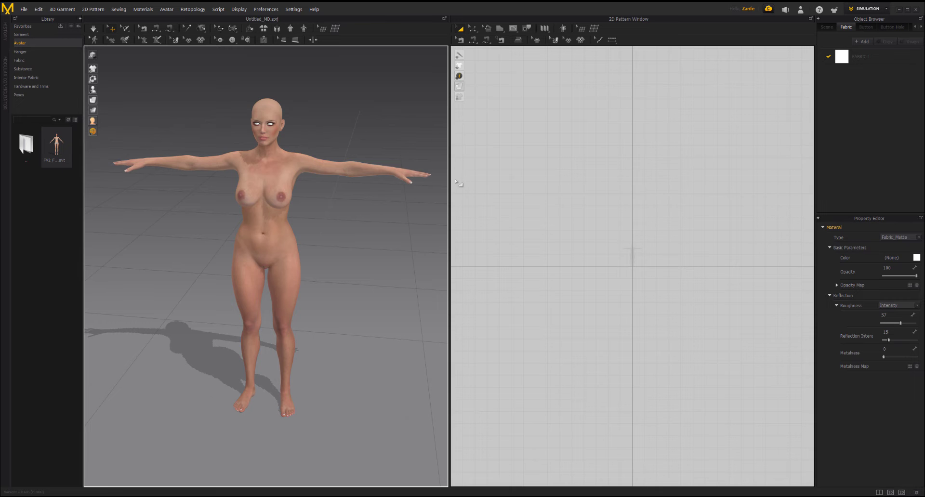
# Load the Tshirt garment from the library's Garment collection into the scene.
pyautogui.moveTo(392, 230); pyautogui.dragTo(277, 222, button='right')
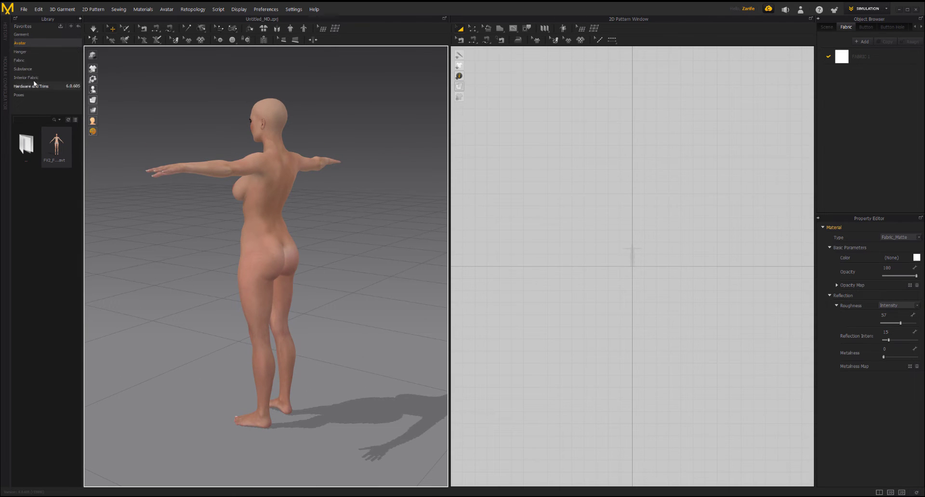
pyautogui.click(30, 34)
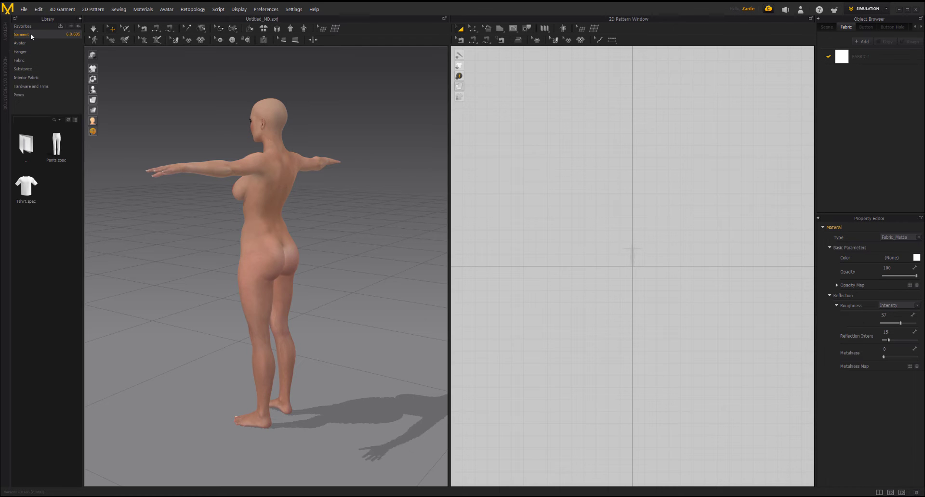
pyautogui.doubleClick(31, 180)
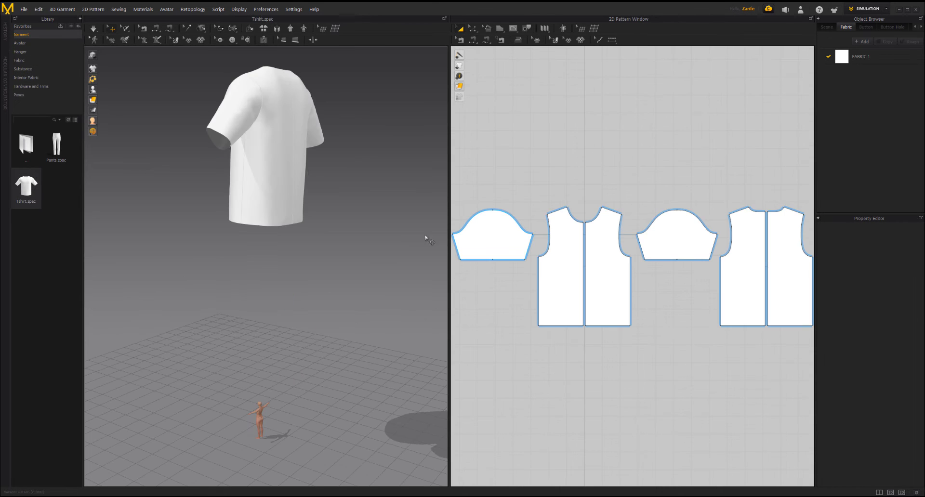
# Examine how the imported avatar's size compares with the T-shirt in the 3D scene.
pyautogui.scroll(2, 324, 328)
pyautogui.scroll(-4, 324, 328)
pyautogui.moveTo(213, 303); pyautogui.dragTo(242, 440, button='right')
pyautogui.scroll(3, 263, 387)
pyautogui.moveTo(275, 396); pyautogui.dragTo(279, 274, button='right')
pyautogui.scroll(5, 280, 274)
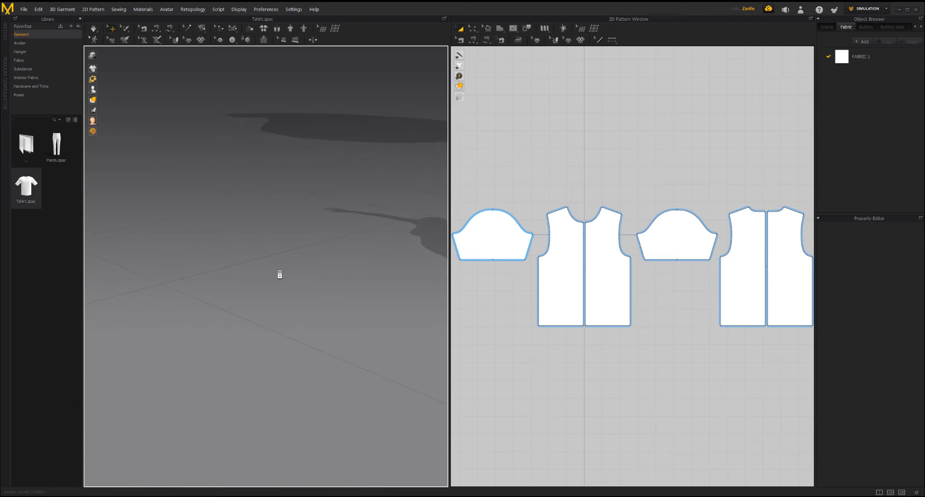
pyautogui.scroll(-10, 279, 274)
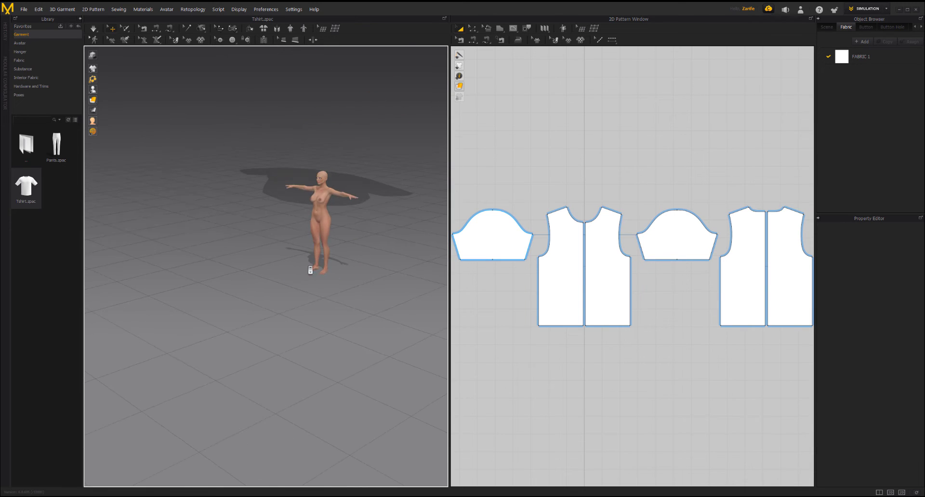
pyautogui.scroll(-8, 310, 270)
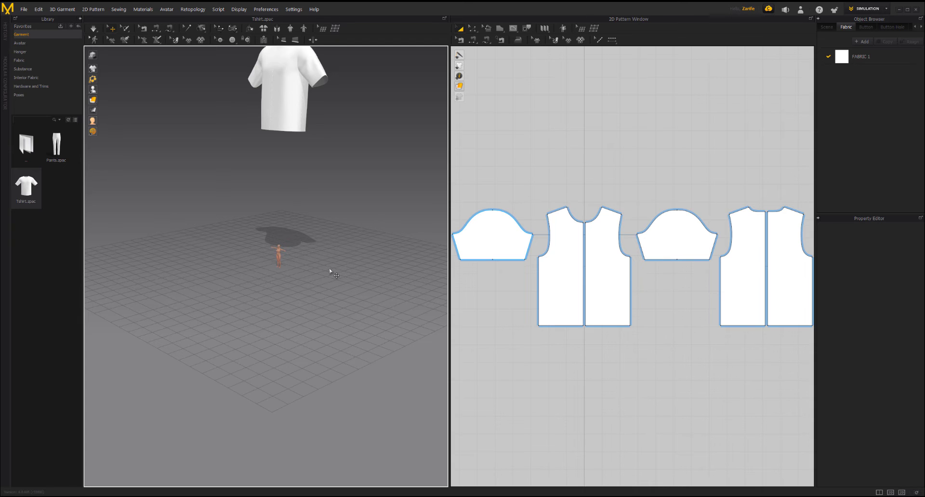
pyautogui.moveTo(329, 270); pyautogui.dragTo(275, 264, button='right')
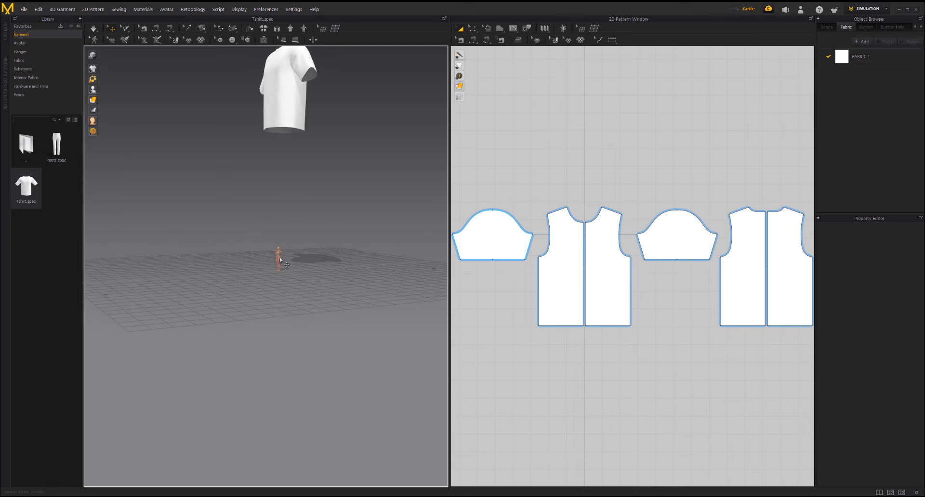
# Delete all avatars and re-import woman 1.fbx at mm (Default) scale, 1000%, with automatic arrangement points.
pyautogui.rightClick(278, 256)
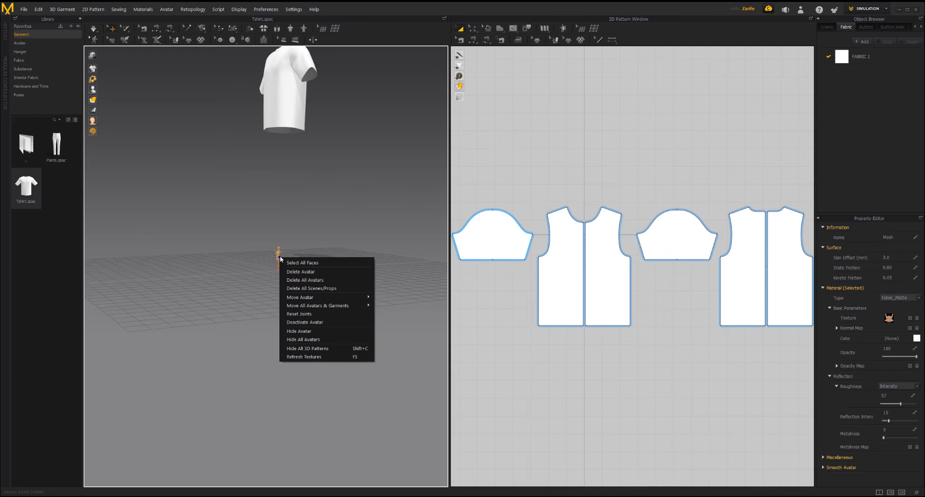
pyautogui.click(321, 284)
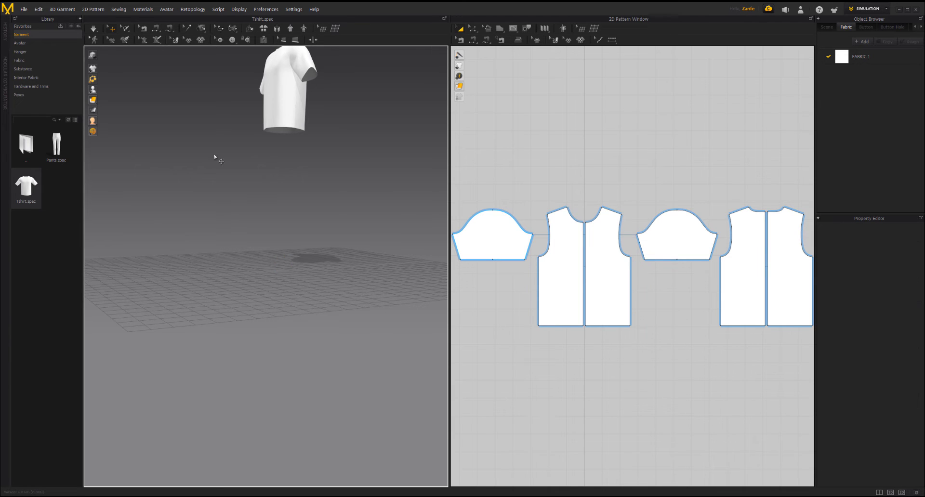
pyautogui.click(23, 9)
pyautogui.moveTo(34, 70)
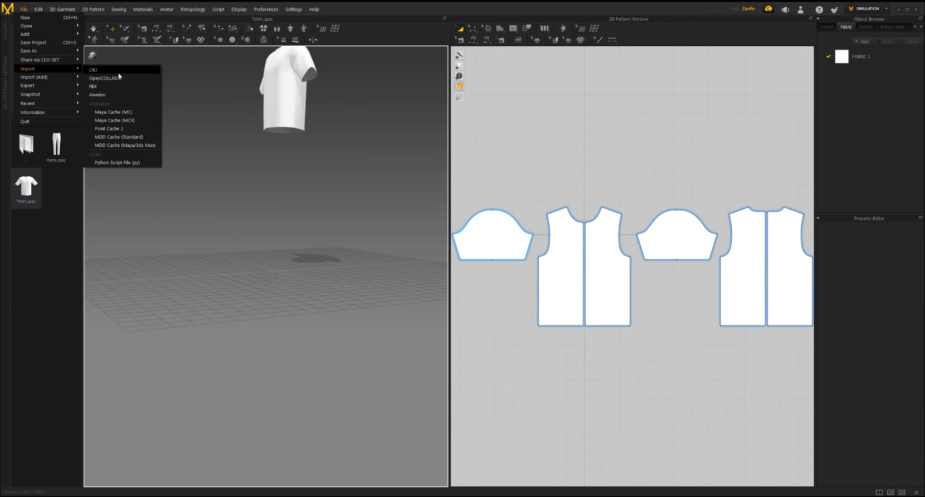
pyautogui.click(110, 88)
pyautogui.click(99, 68)
pyautogui.click(285, 183)
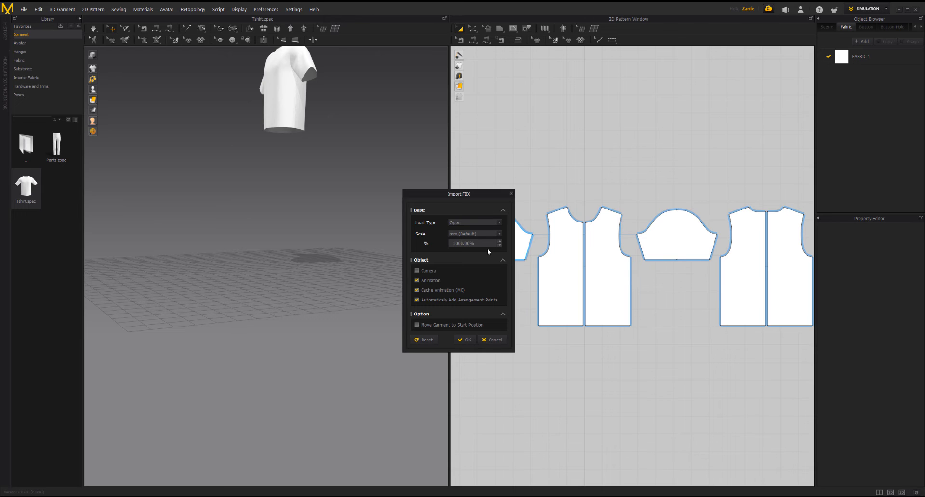
pyautogui.click(466, 340)
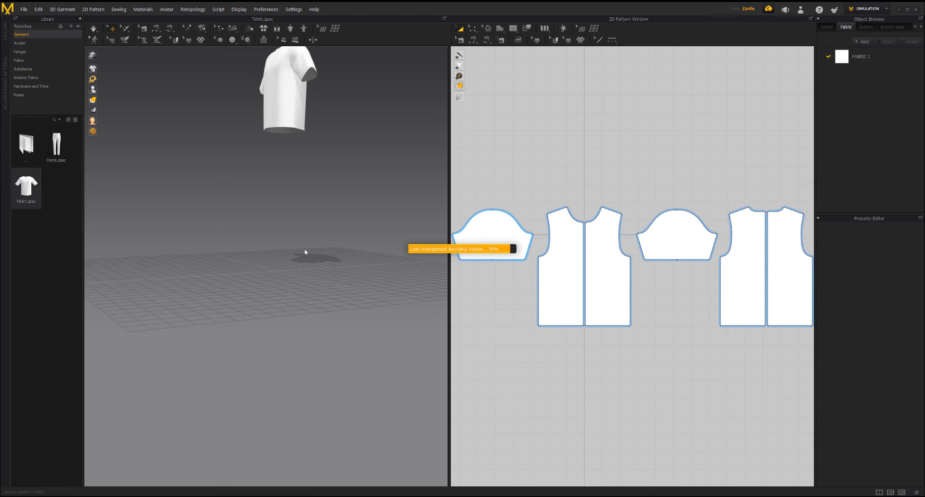
# Move the T-shirt's front panels forward and its back panels backward, clear of the avatar's torso.
pyautogui.moveTo(318, 260); pyautogui.dragTo(383, 260, button='right')
pyautogui.scroll(-5, 635, 284)
pyautogui.click(634, 291)
pyautogui.moveTo(605, 243); pyautogui.dragTo(640, 310)
pyautogui.moveTo(285, 182); pyautogui.dragTo(333, 188)
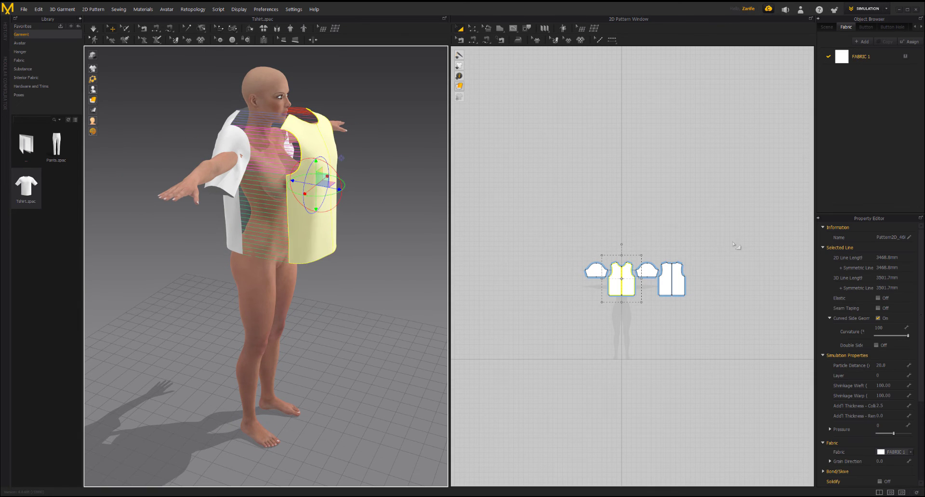
pyautogui.moveTo(728, 218); pyautogui.dragTo(660, 306)
pyautogui.moveTo(258, 193); pyautogui.dragTo(259, 193)
# Reposition the two T-shirt sleeves around the avatar's outstretched upper arms.
pyautogui.moveTo(173, 198); pyautogui.dragTo(239, 220, button='right')
pyautogui.click(277, 154)
pyautogui.moveTo(303, 157); pyautogui.dragTo(300, 130)
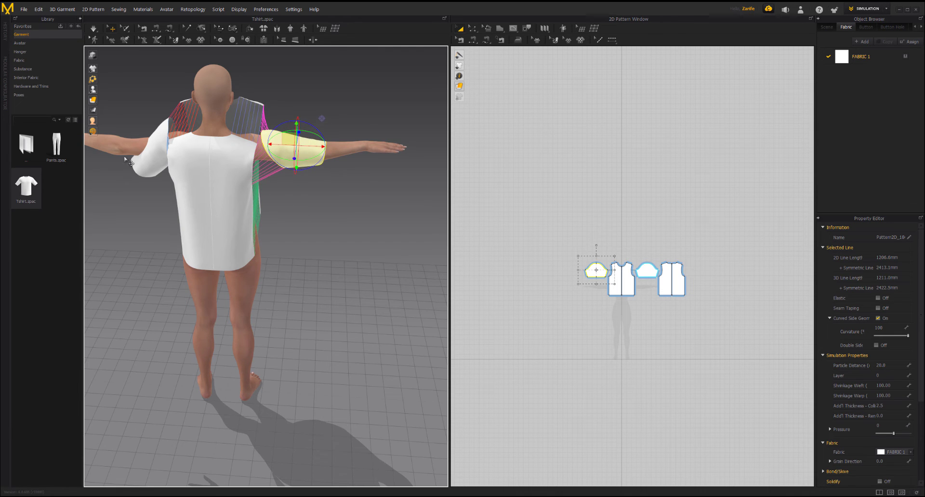
pyautogui.moveTo(150, 167); pyautogui.dragTo(238, 173, button='right')
pyautogui.click(314, 200)
pyautogui.moveTo(327, 192); pyautogui.dragTo(326, 192)
# Start the cloth simulation and pull the T-shirt's sleeves into place on the avatar.
pyautogui.moveTo(245, 214)
pyautogui.mouseDown(button='right')
pyautogui.moveTo(299, 240)
pyautogui.moveTo(329, 209)
pyautogui.moveTo(260, 218)
pyautogui.mouseUp(button='right')
pyautogui.click(92, 28)
pyautogui.click(183, 222)
pyautogui.moveTo(182, 223); pyautogui.dragTo(190, 246)
pyautogui.moveTo(332, 252); pyautogui.dragTo(253, 216, button='right')
pyautogui.moveTo(354, 234); pyautogui.dragTo(422, 288)
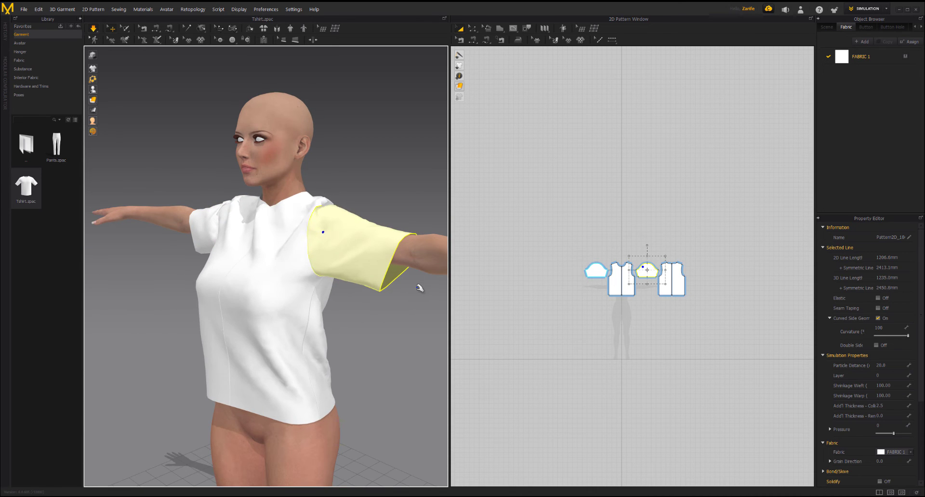
# Pull on the T-shirt's front during simulation to settle its drape and inspect the fit around the avatar.
pyautogui.moveTo(324, 316); pyautogui.dragTo(285, 351, button='right')
pyautogui.click(285, 350)
pyautogui.moveTo(340, 413); pyautogui.dragTo(181, 255, button='right')
pyautogui.scroll(3, 294, 299)
pyautogui.moveTo(337, 327); pyautogui.dragTo(269, 305, button='right')
pyautogui.scroll(-2, 281, 306)
pyautogui.moveTo(281, 289); pyautogui.dragTo(268, 199, button='middle')
pyautogui.scroll(-3, 358, 291)
pyautogui.moveTo(351, 294); pyautogui.dragTo(338, 333, button='right')
pyautogui.moveTo(162, 178); pyautogui.dragTo(155, 275, button='middle')
pyautogui.moveTo(154, 275); pyautogui.dragTo(192, 260, button='right')
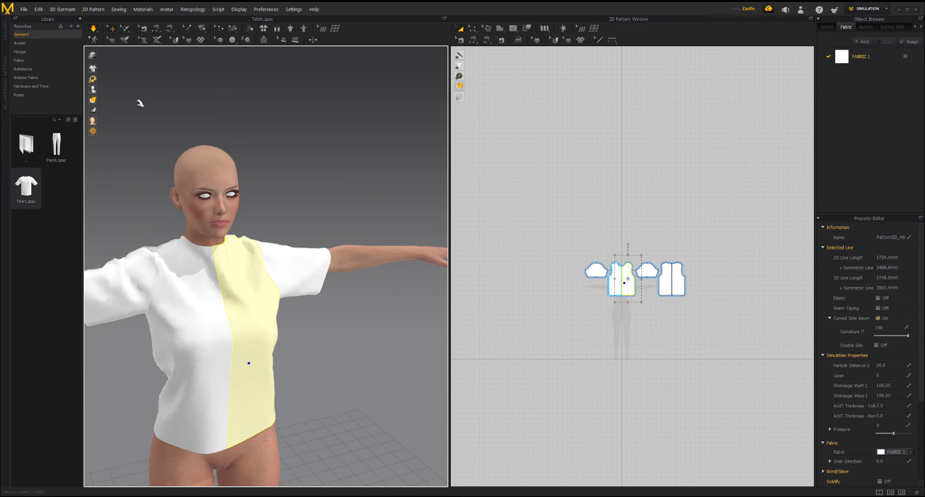
pyautogui.click(20, 43)
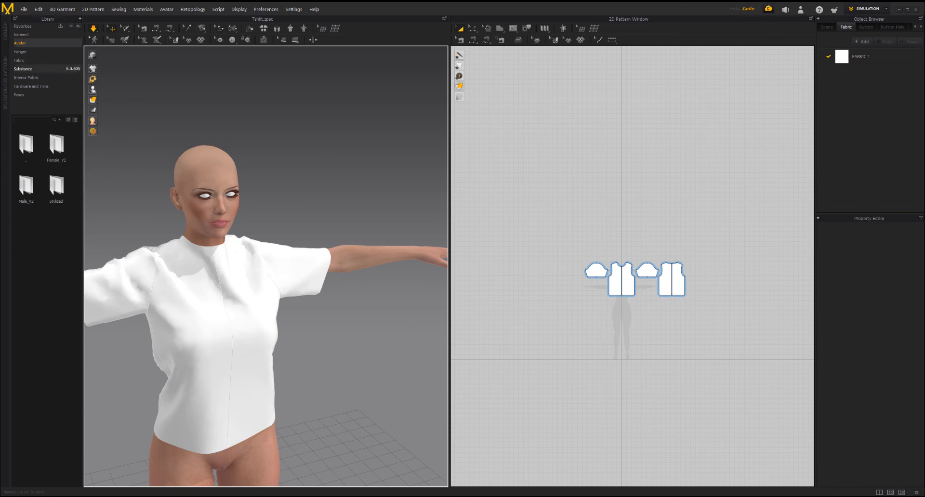
pyautogui.click(23, 9)
pyautogui.moveTo(48, 52)
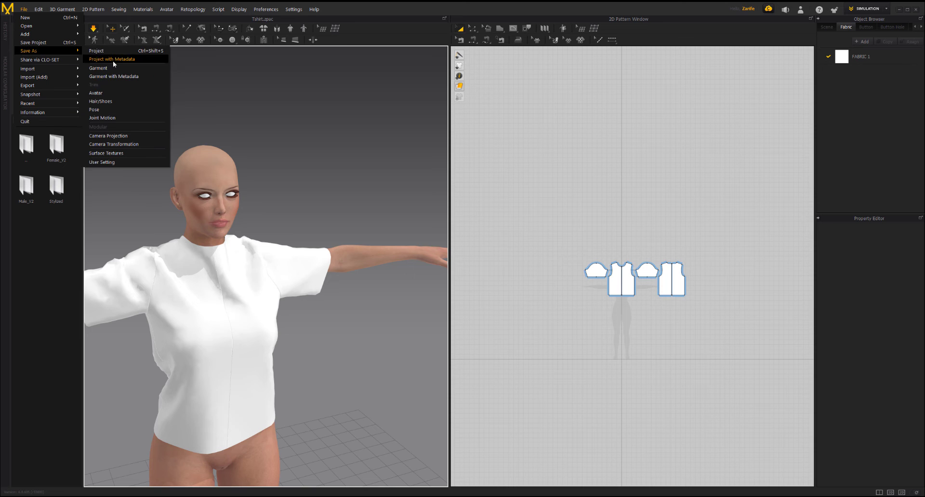
pyautogui.click(110, 94)
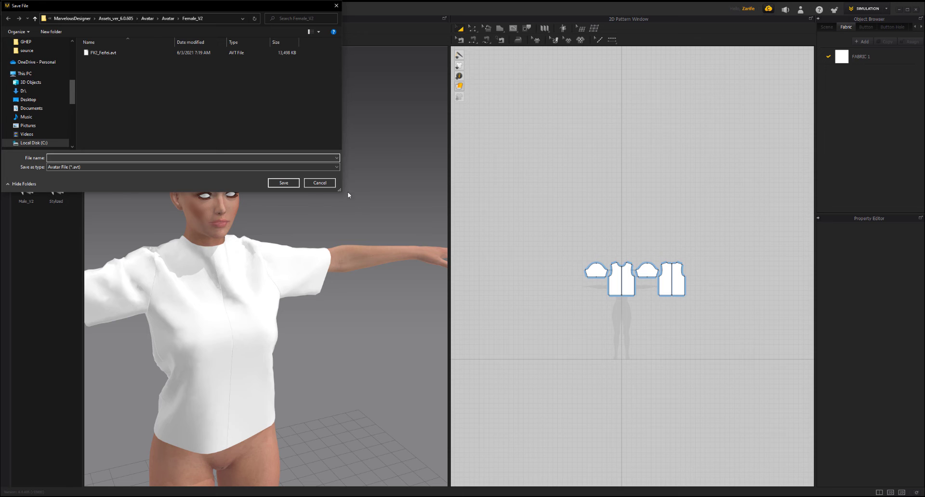
pyautogui.click(320, 183)
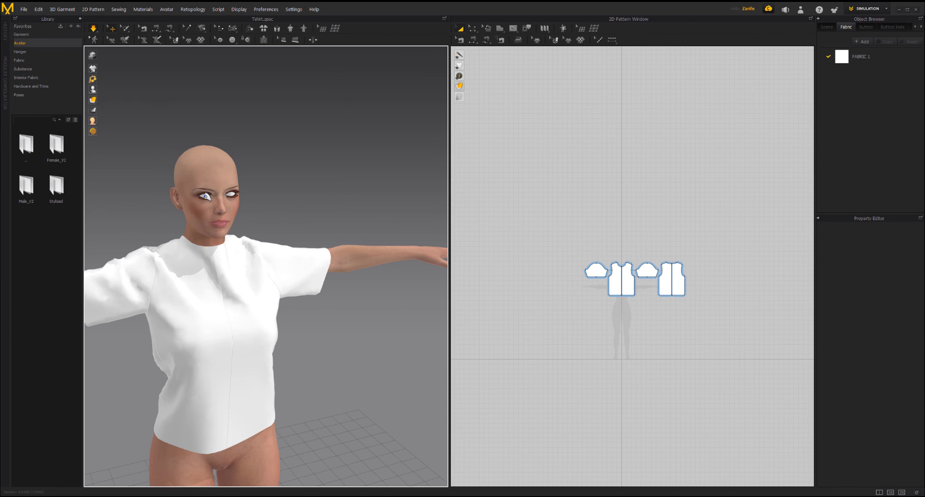
# Stop the simulation and assign the image Eyes 06.jpg as the texture of the avatar's eye material.
pyautogui.click(93, 29)
pyautogui.click(207, 194)
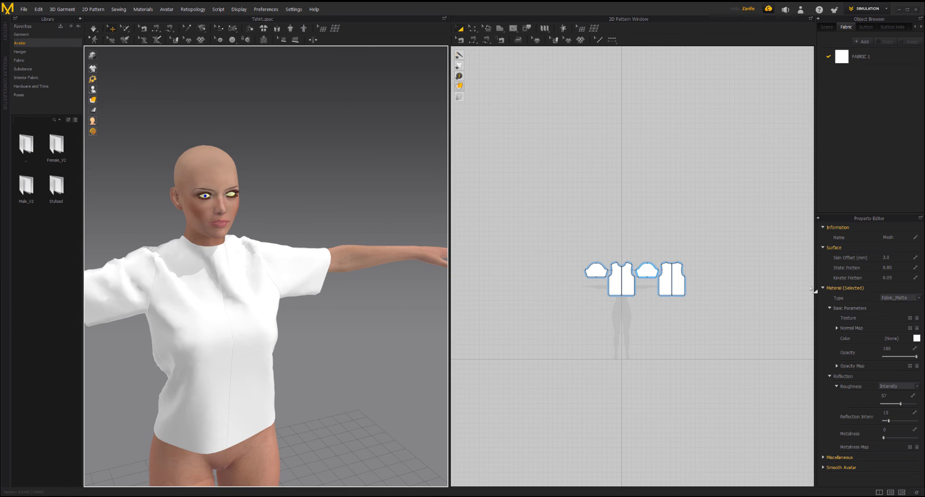
pyautogui.click(910, 318)
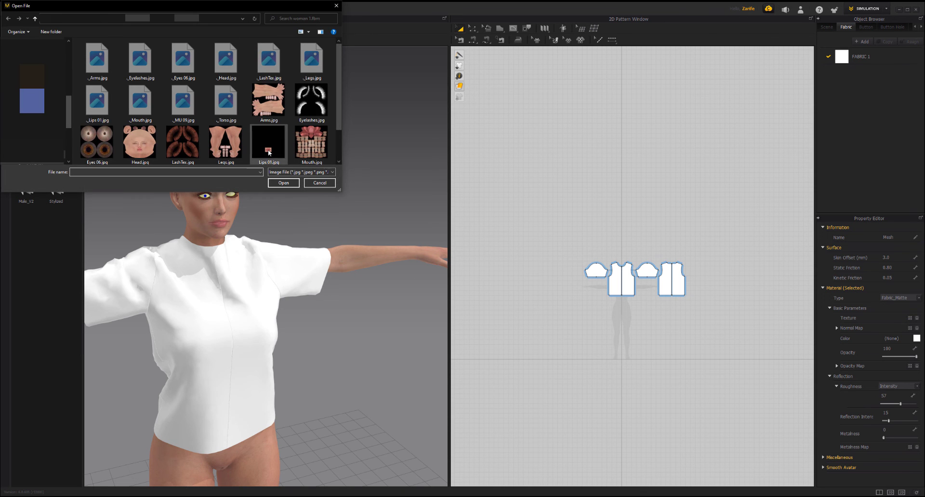
pyautogui.click(94, 147)
pyautogui.click(283, 184)
pyautogui.click(279, 187)
pyautogui.scroll(5, 192, 183)
pyautogui.moveTo(193, 183); pyautogui.dragTo(367, 334, button='right')
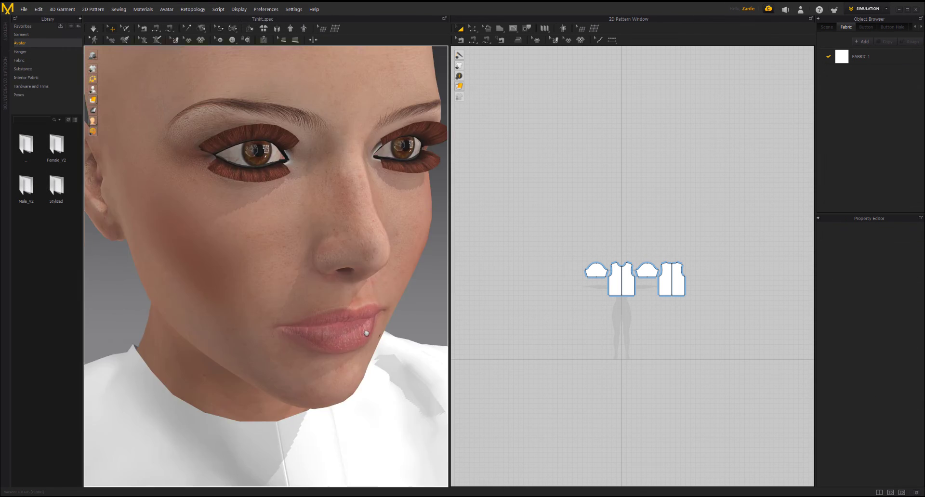
# Assign the image Eyelashes.jpg as the opacity map of the avatar's eyelash material, and deselect the mesh.
pyautogui.click(272, 175)
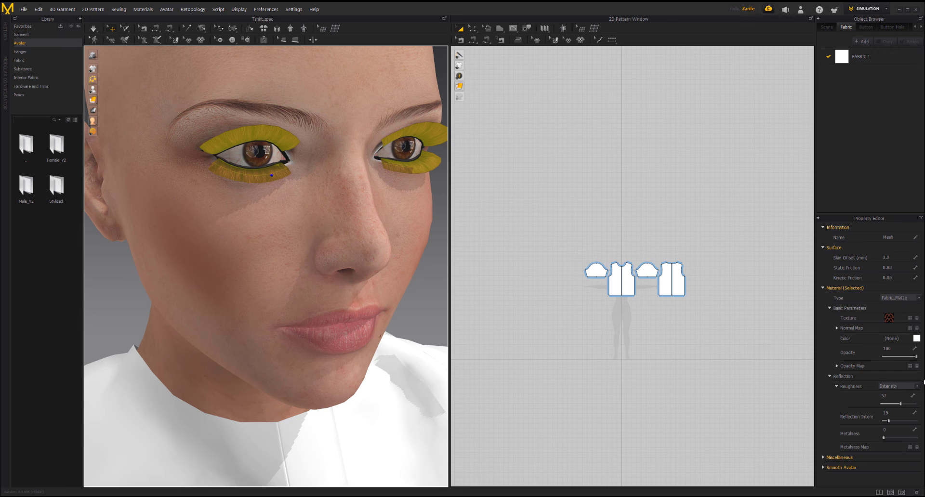
pyautogui.click(910, 365)
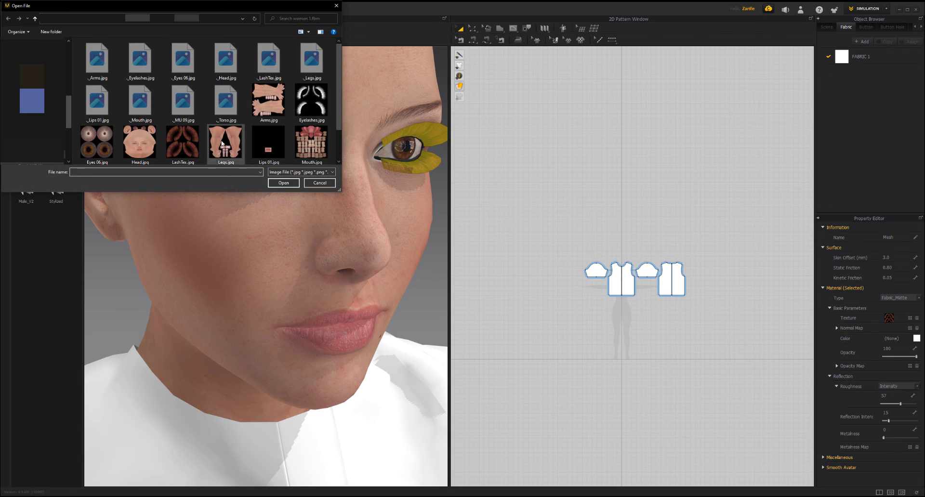
pyautogui.click(311, 110)
pyautogui.click(283, 182)
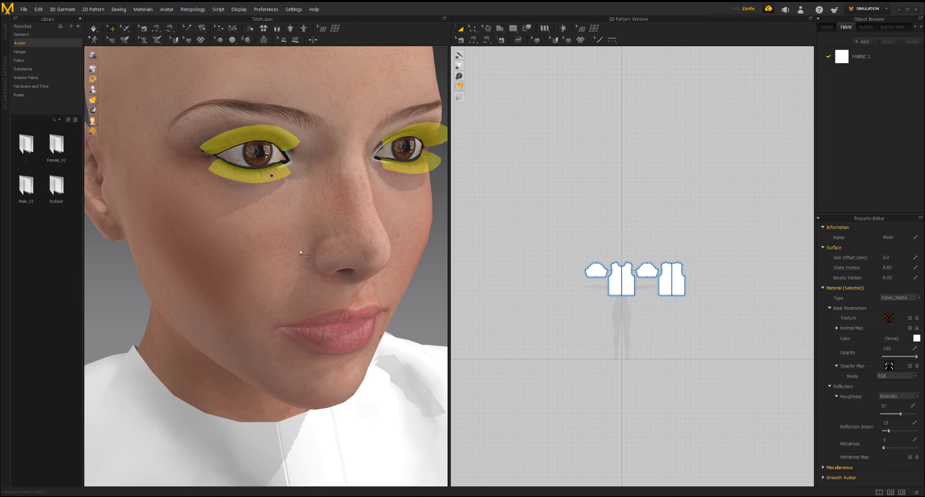
pyautogui.click(122, 264)
# Select all of the avatar's meshes and start saving them as an avatar file (*.avt).
pyautogui.scroll(-4, 261, 169)
pyautogui.moveTo(261, 170); pyautogui.dragTo(396, 235, button='right')
pyautogui.scroll(-10, 391, 232)
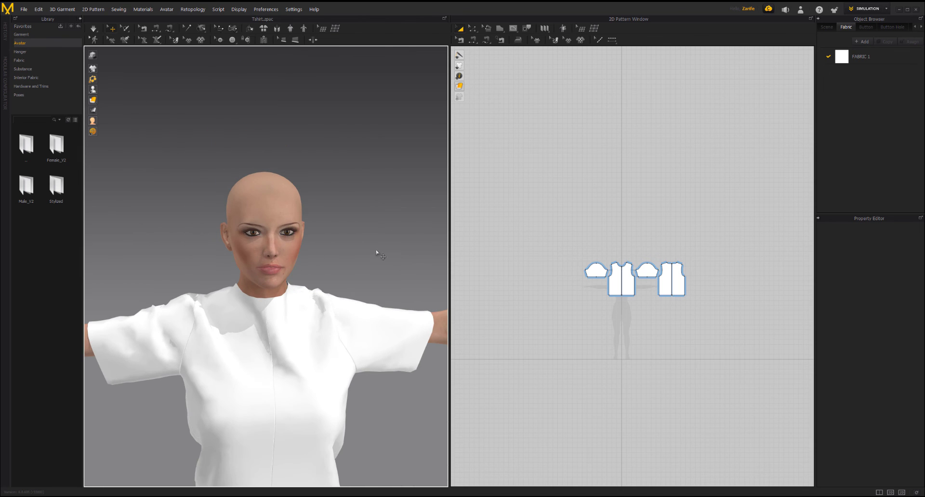
pyautogui.click(277, 193)
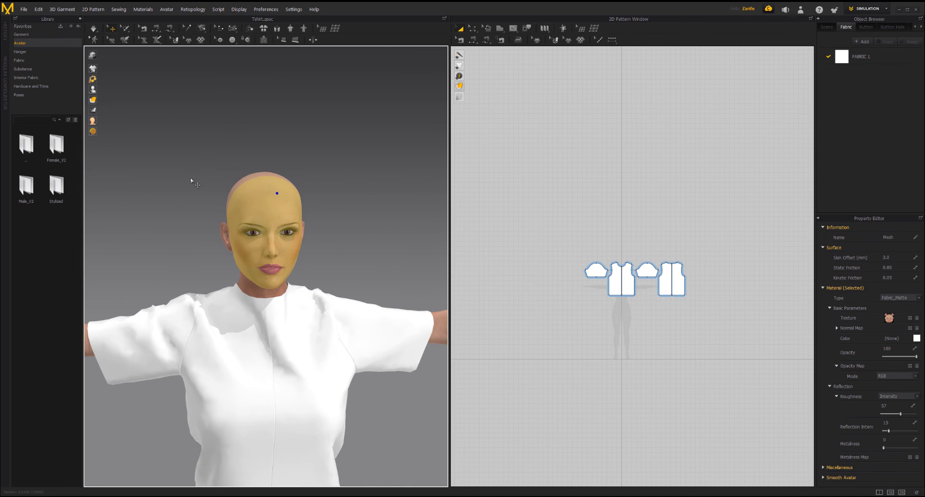
pyautogui.scroll(-4, 325, 182)
pyautogui.rightClick(260, 240)
pyautogui.click(285, 244)
pyautogui.click(24, 10)
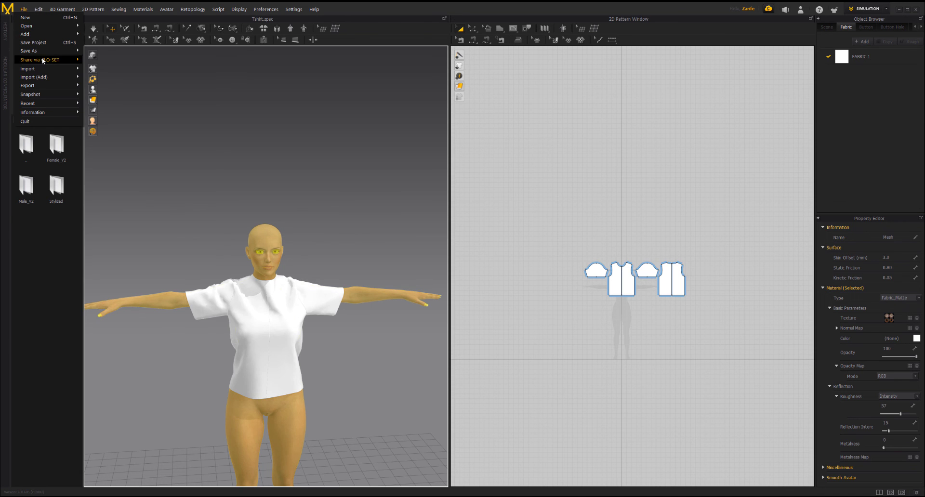
pyautogui.moveTo(48, 51)
pyautogui.click(98, 95)
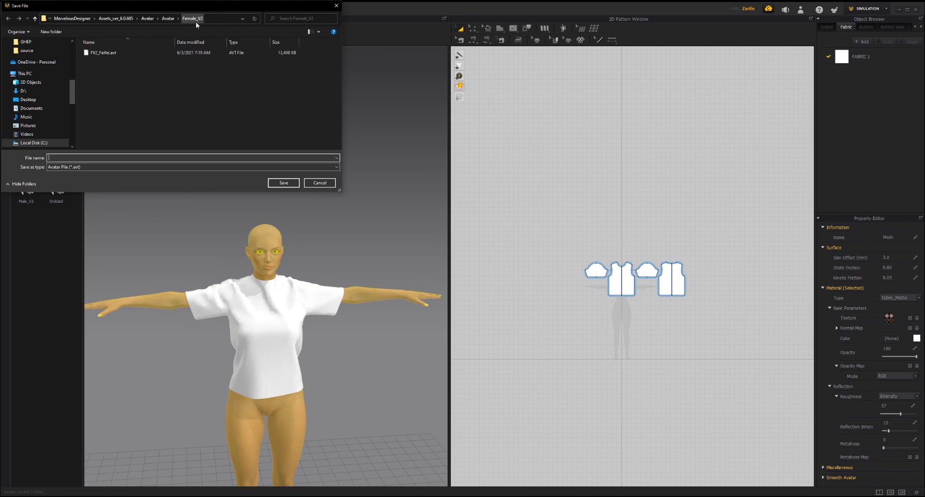
# Create a folder named My Models inside the library's Avatar folder and open it as the save location.
pyautogui.click(168, 19)
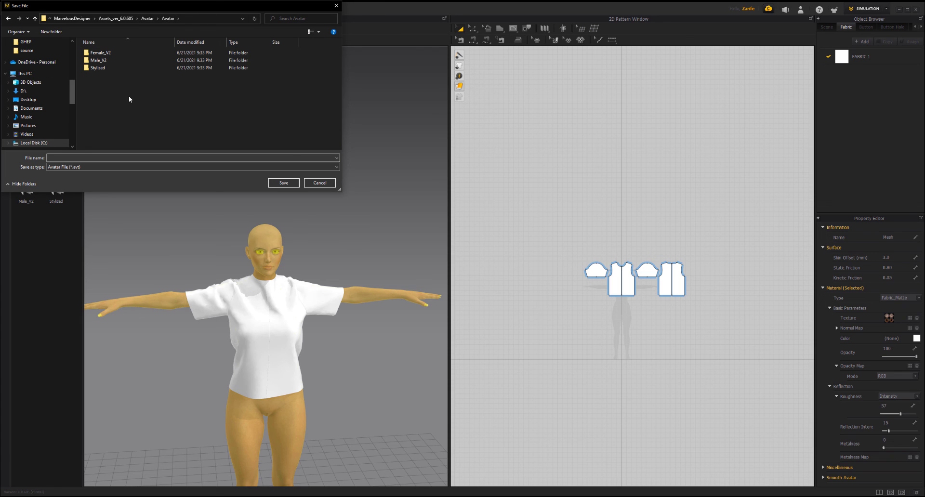
pyautogui.click(51, 32)
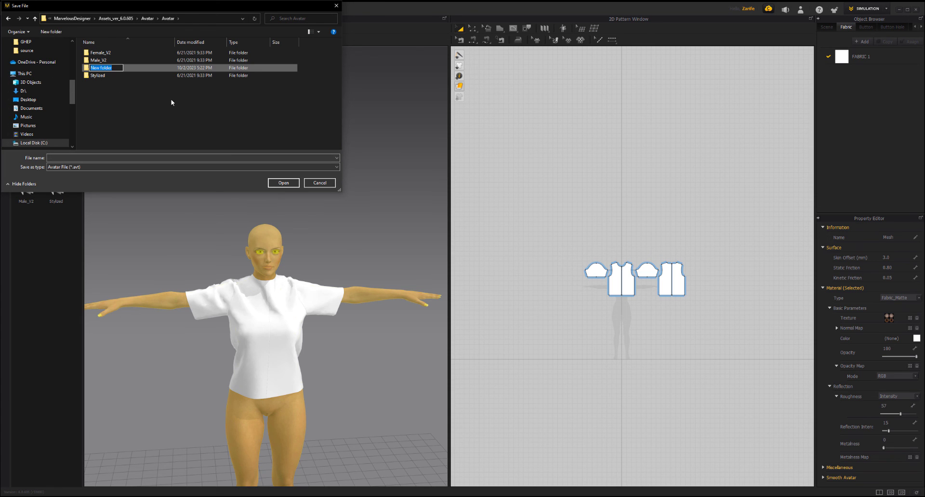
pyautogui.write('My Models')
pyautogui.press('Return')
pyautogui.doubleClick(120, 69)
# Save the avatar in the My Models folder under the file name Woman 1.
pyautogui.click(66, 158)
pyautogui.write('Woman 1')
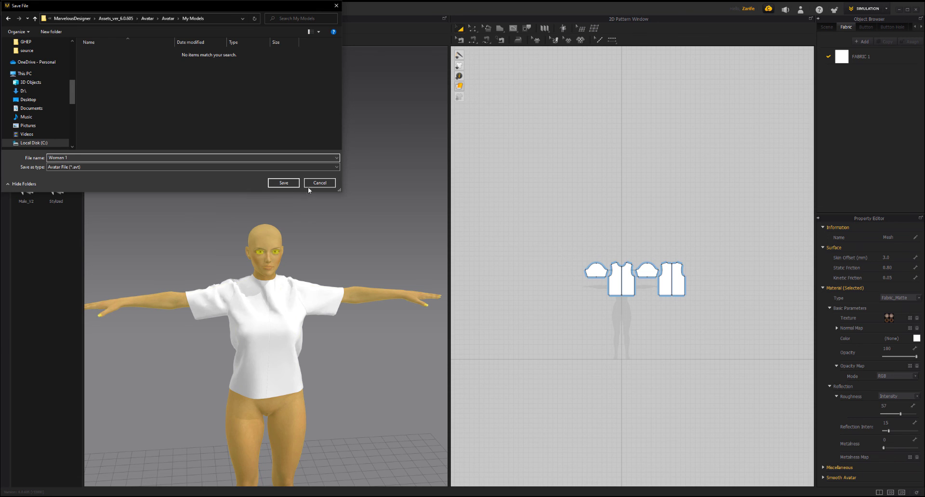
pyautogui.click(295, 182)
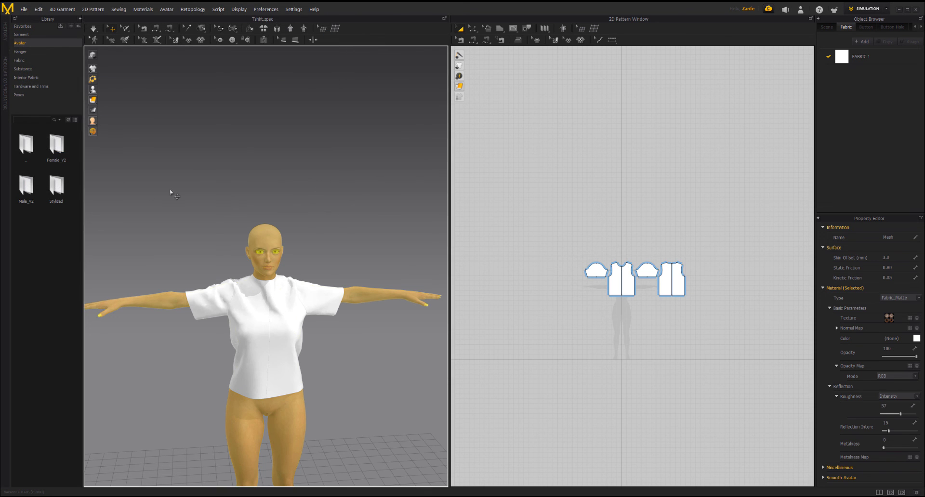
# Open the My Models folder in the avatar library, preview the saved Woman 1 avatar and deselect the avatar in the scene.
pyautogui.doubleClick(23, 144)
pyautogui.doubleClick(56, 145)
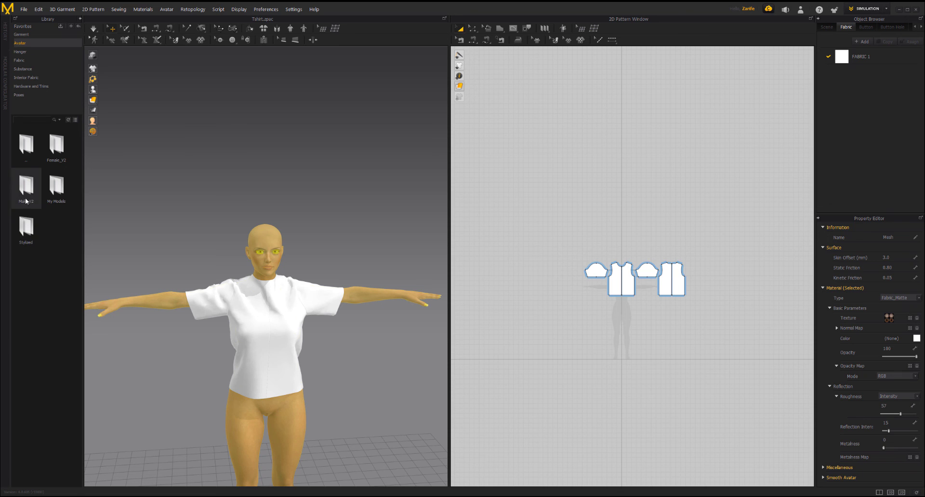
pyautogui.doubleClick(54, 191)
pyautogui.moveTo(63, 151)
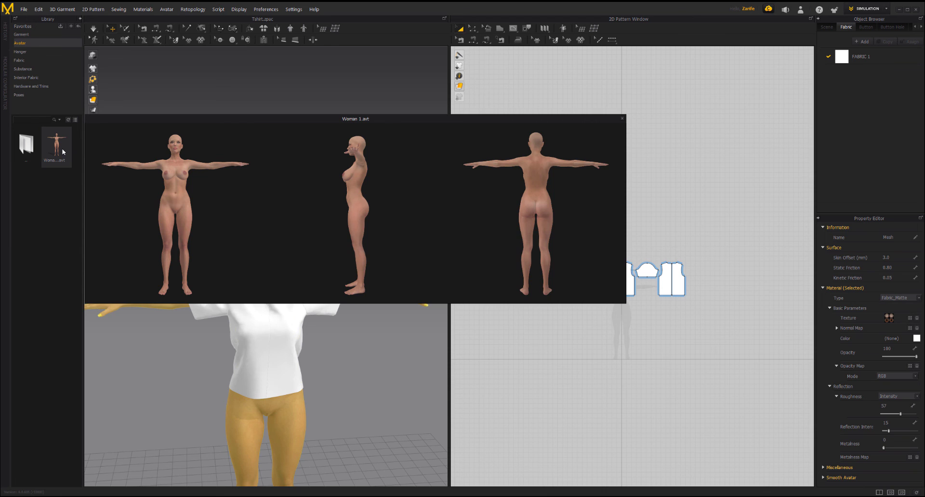
pyautogui.click(244, 150)
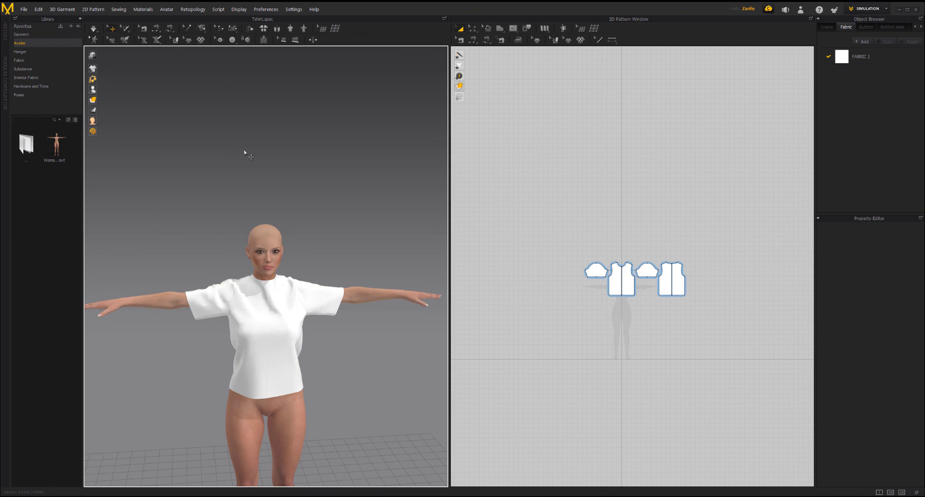